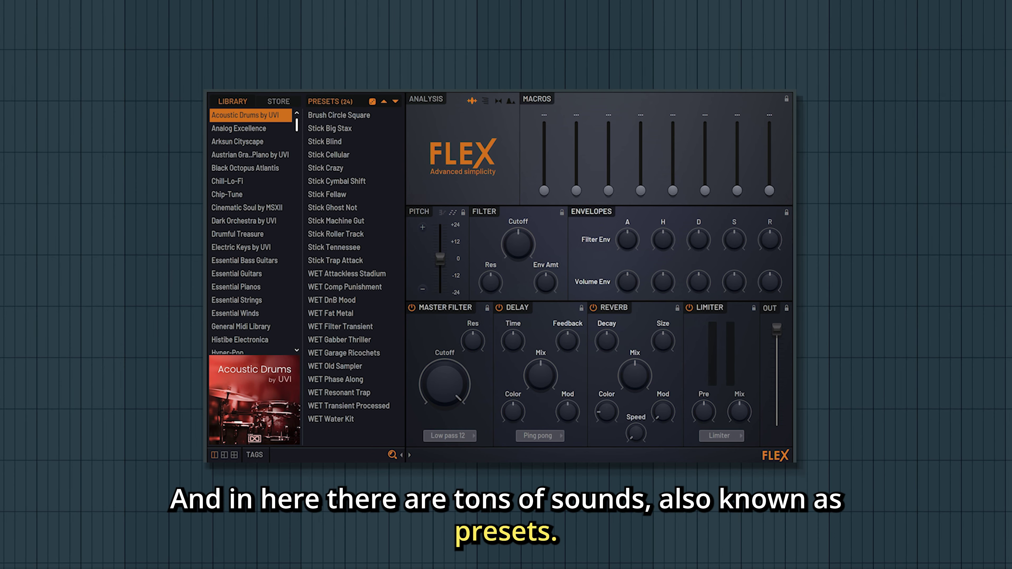
Load the Alto Sax preset from the General Midi Library pack.
left_click(274, 326)
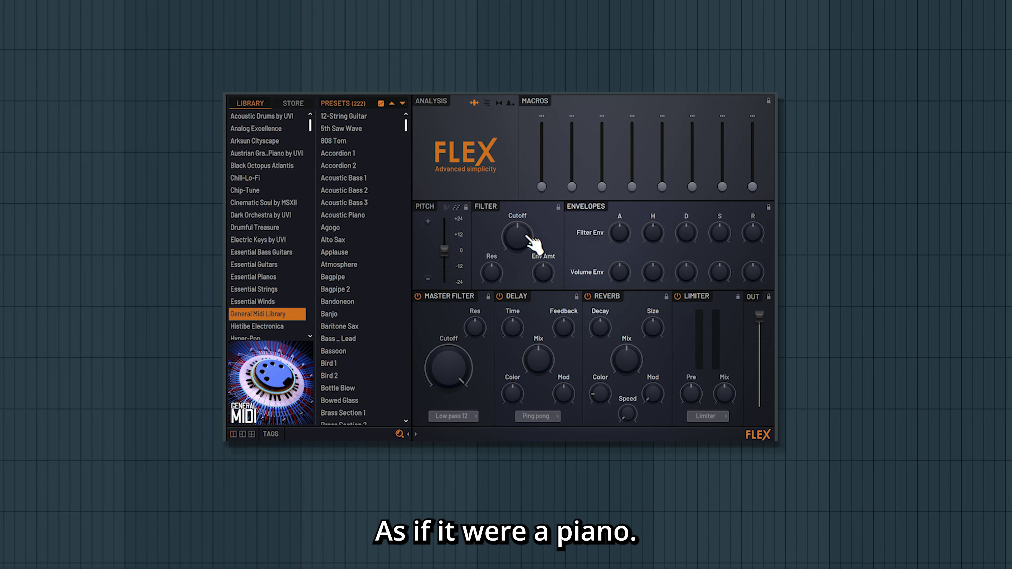
left_click(391, 218)
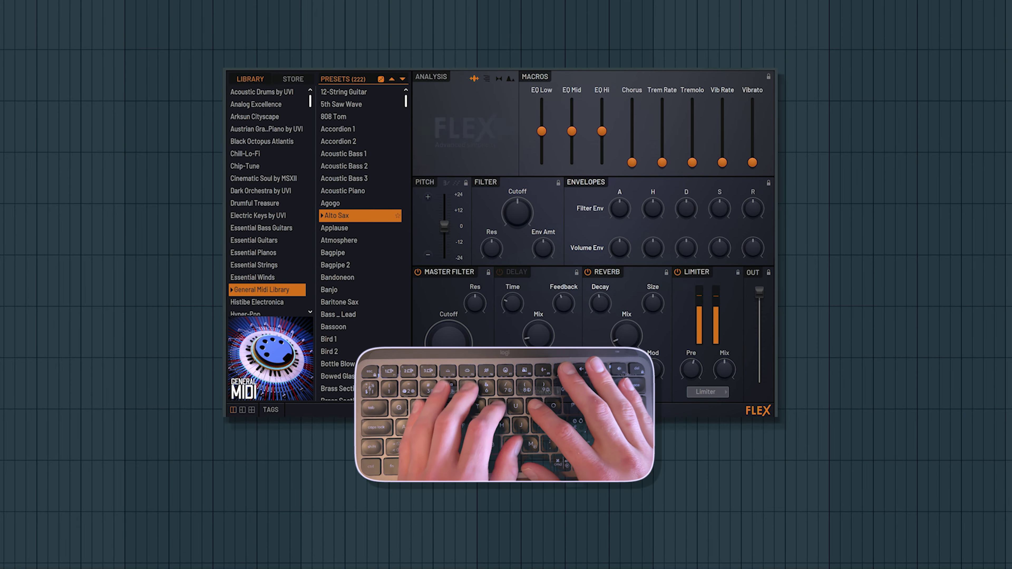
Load the Doctor Solo preset, try a few notes with it, and close the instrument window.
scroll(380, 306, "down", 6)
scroll(381, 306, "down", 8)
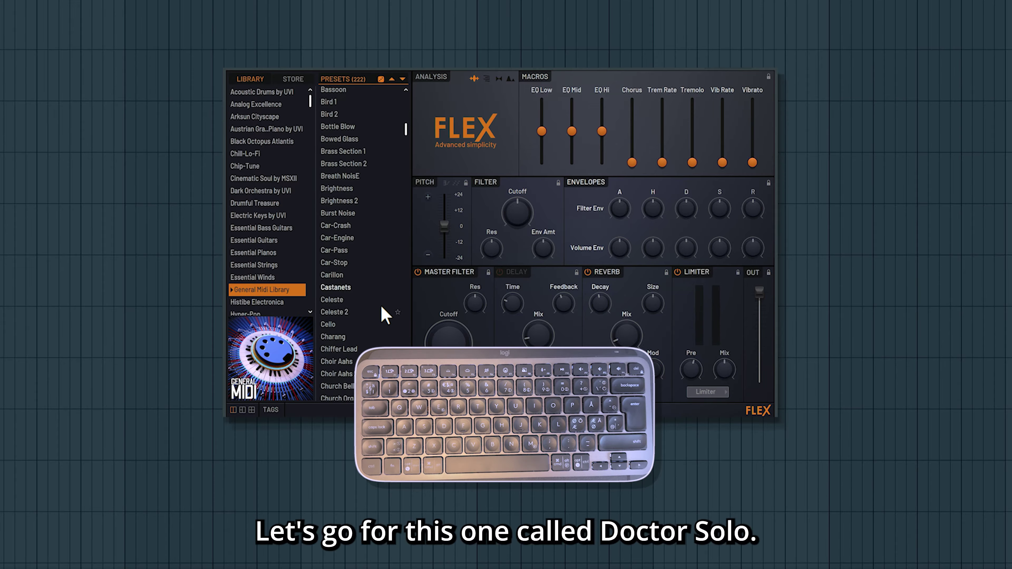
scroll(383, 315, "down", 1)
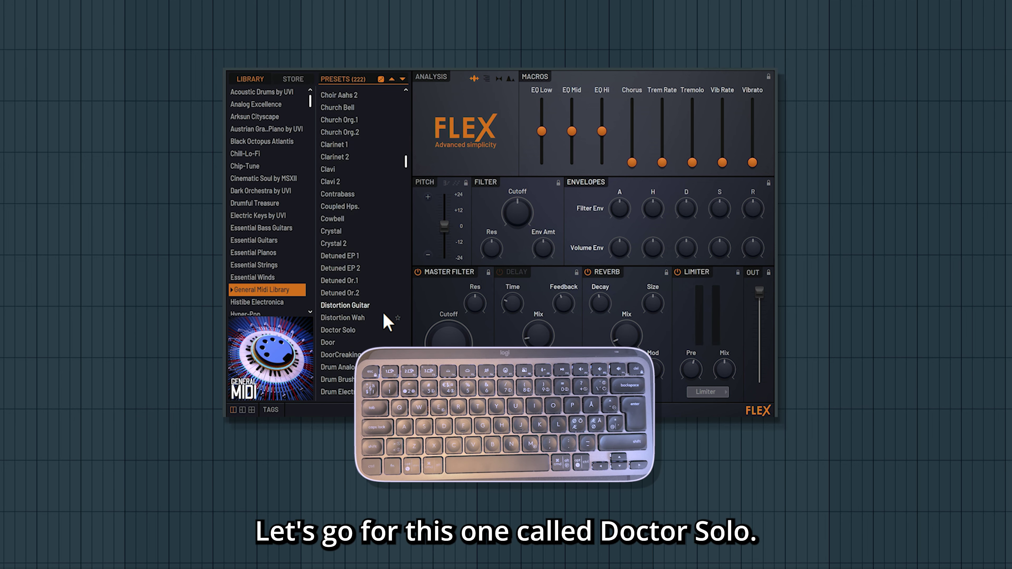
key("e")
key("t")
key("u")
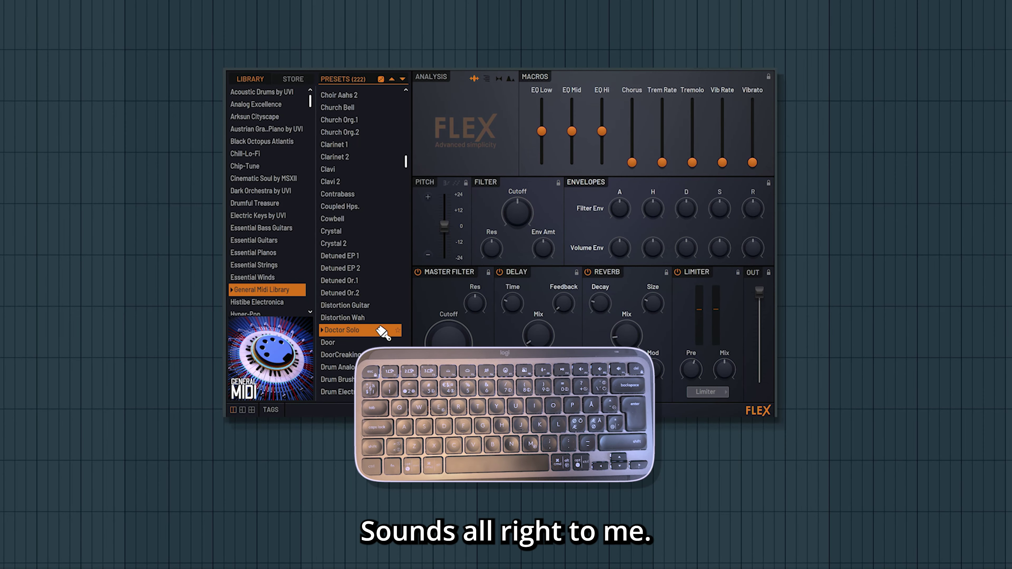
left_click(771, 64)
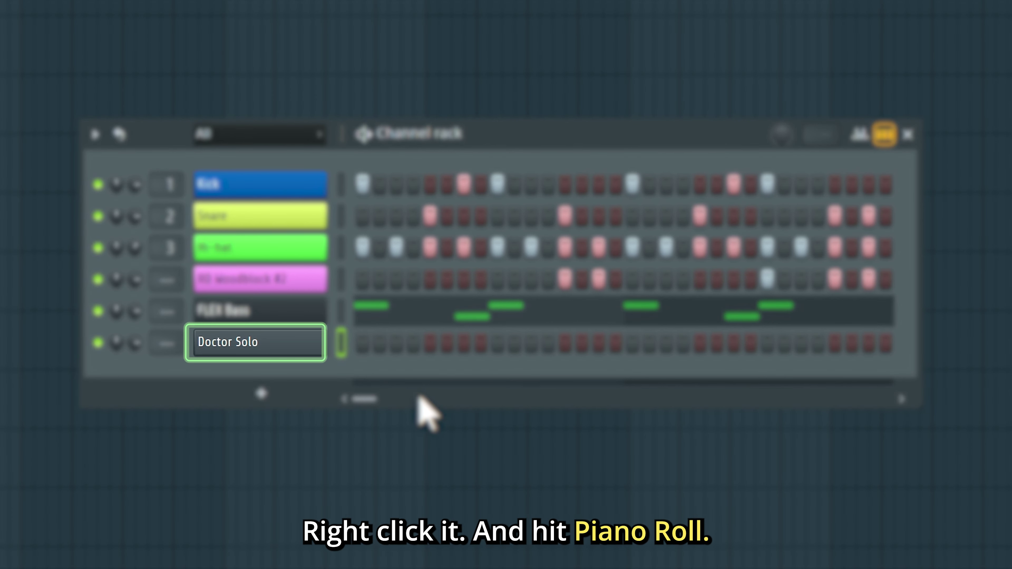
Open the piano roll for the Doctor Solo channel.
right_click(304, 350)
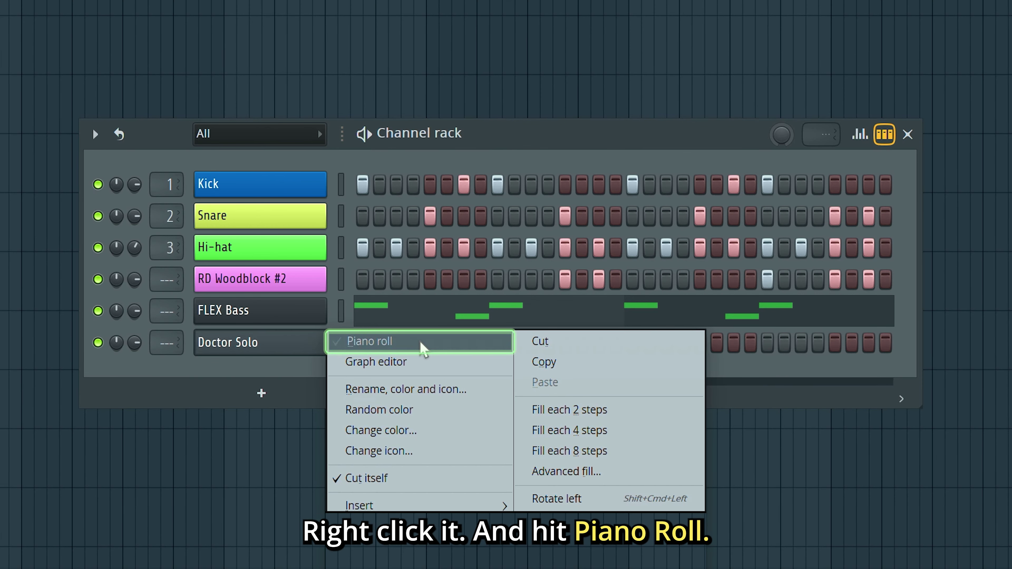
left_click(422, 347)
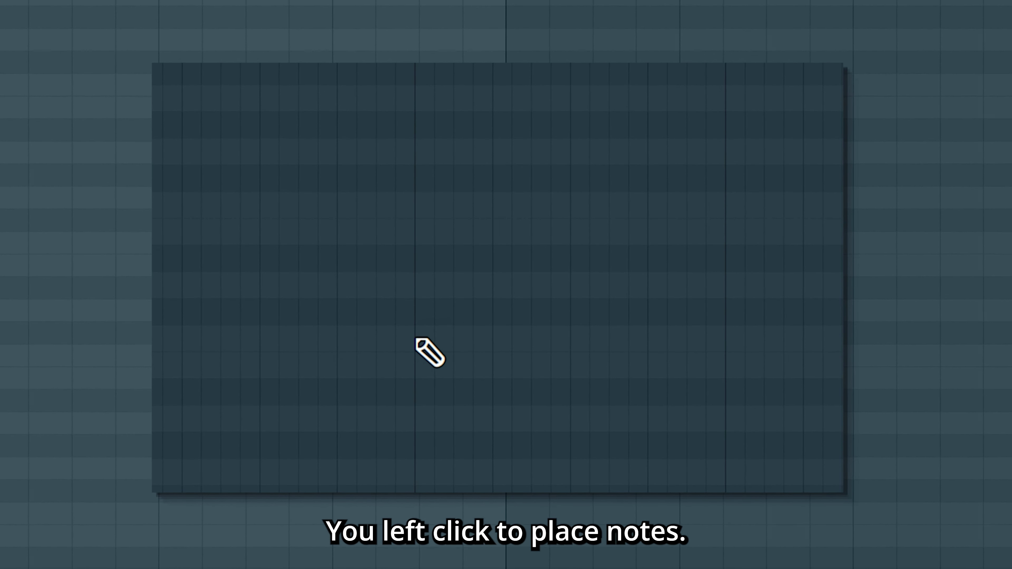
Place practice notes C5, D#5 and F#5 in a rising sequence, and delete the F#5 note.
left_click(508, 178)
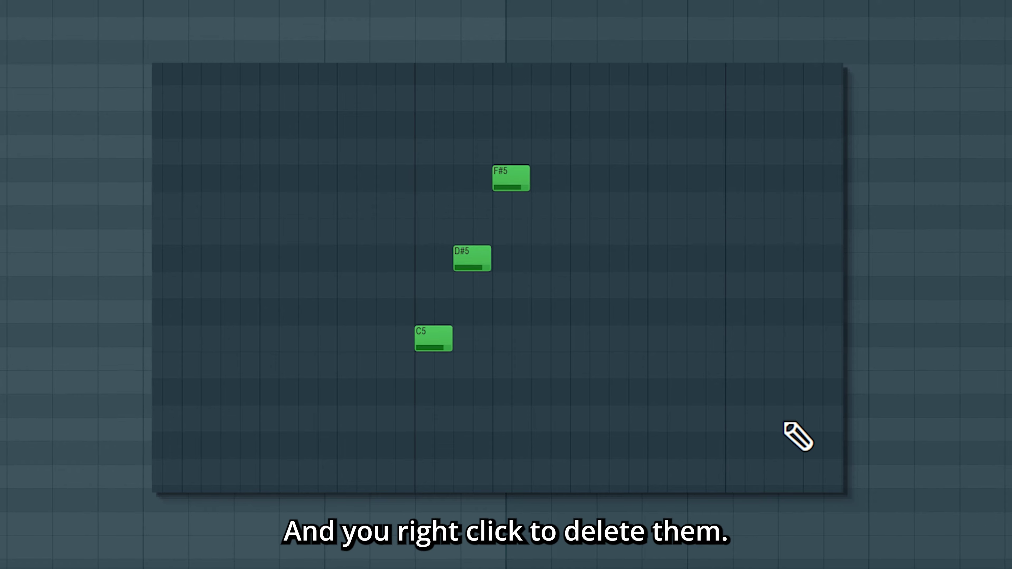
right_click(523, 186)
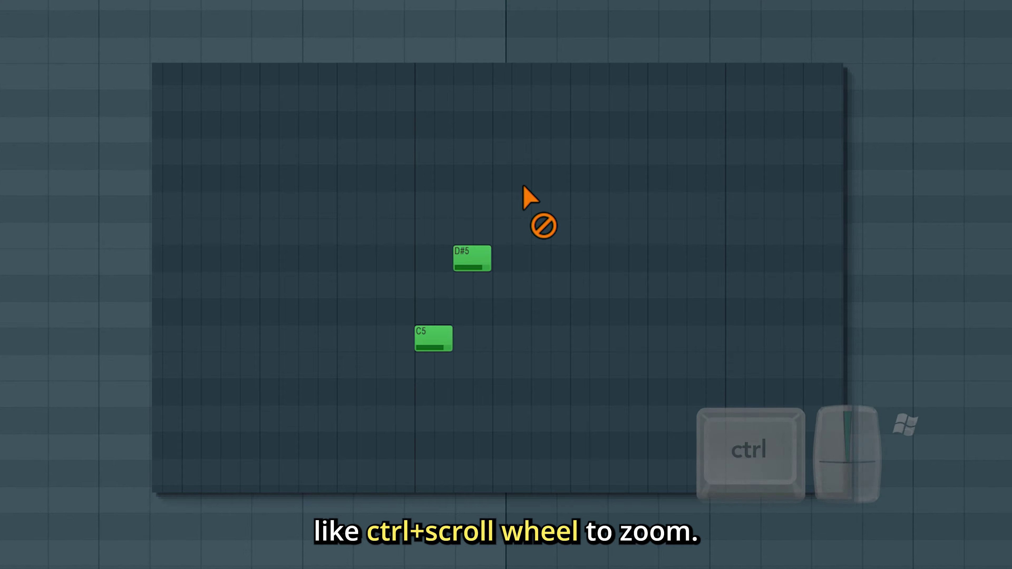
Select the C5 and D#5 practice notes together and shift them up, down, earlier and later in the grid.
scroll(443, 303, "up", 2)
scroll(434, 306, "down", 3)
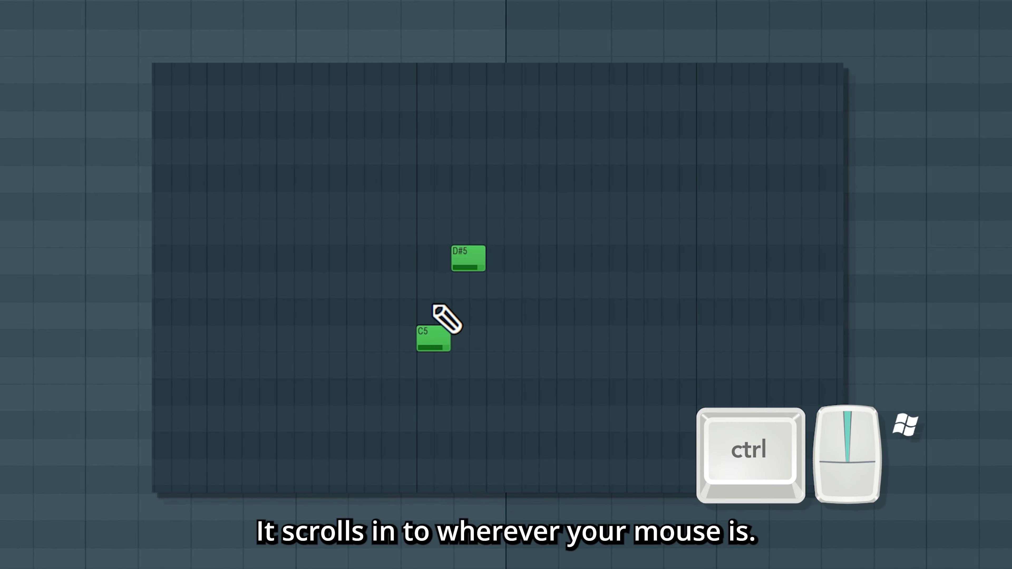
scroll(435, 307, "up", 3)
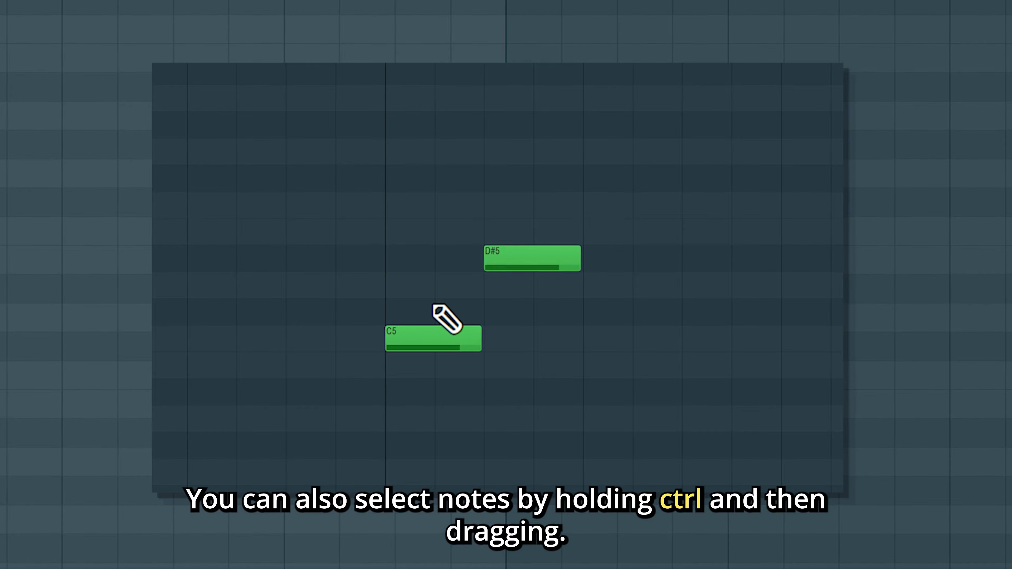
left_click_drag(322, 484, 686, 162)
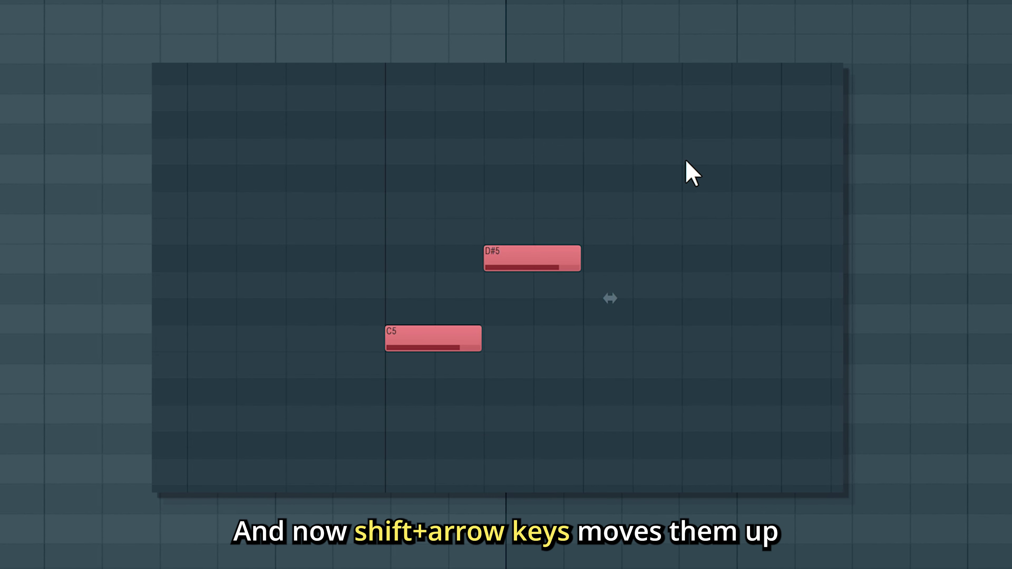
key("shift+Up")
key("shift+Up")
key("shift+Down")
key("shift+Down")
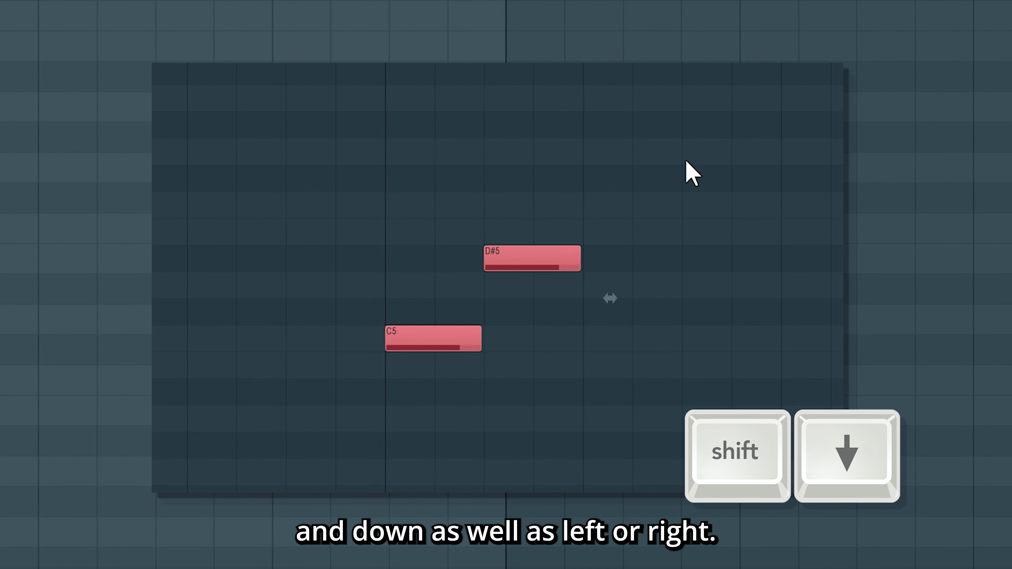
key("shift+Left")
key("shift+Left")
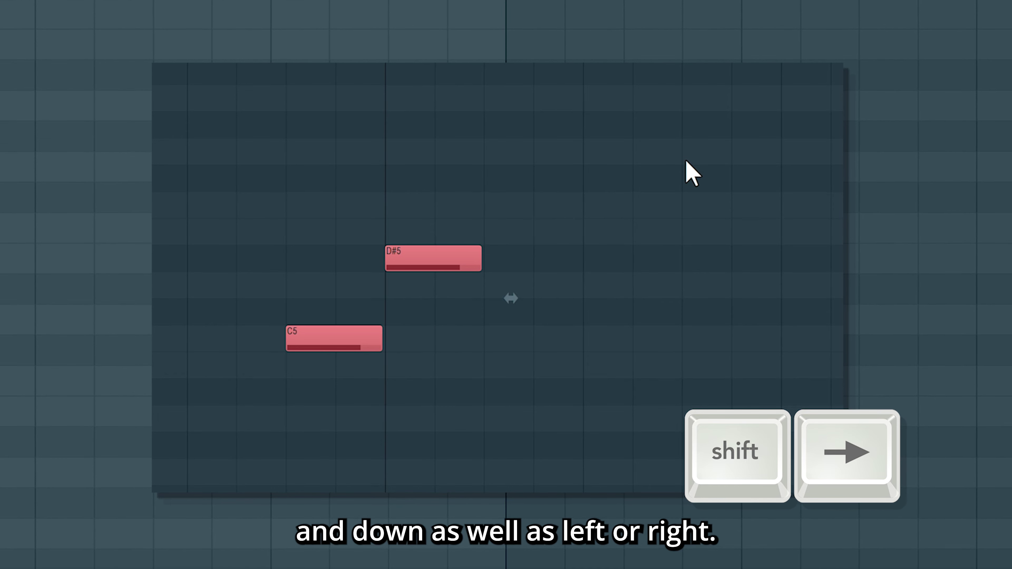
key("shift+Right")
key("shift+Right")
key("shift+Right")
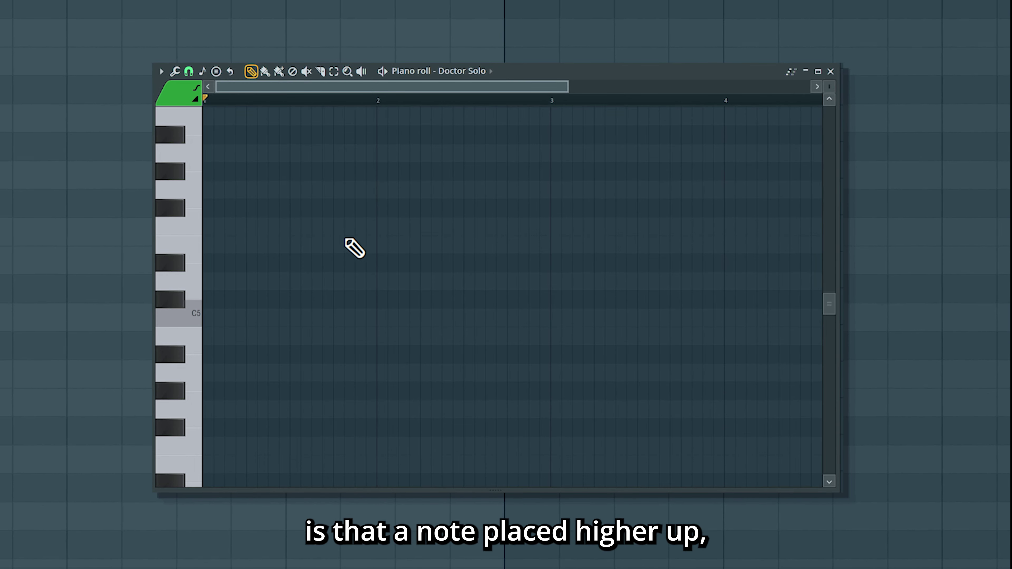
Place a test A5 note at the start of bar 1 and audition the piano keys from A5 downward.
left_click(223, 153)
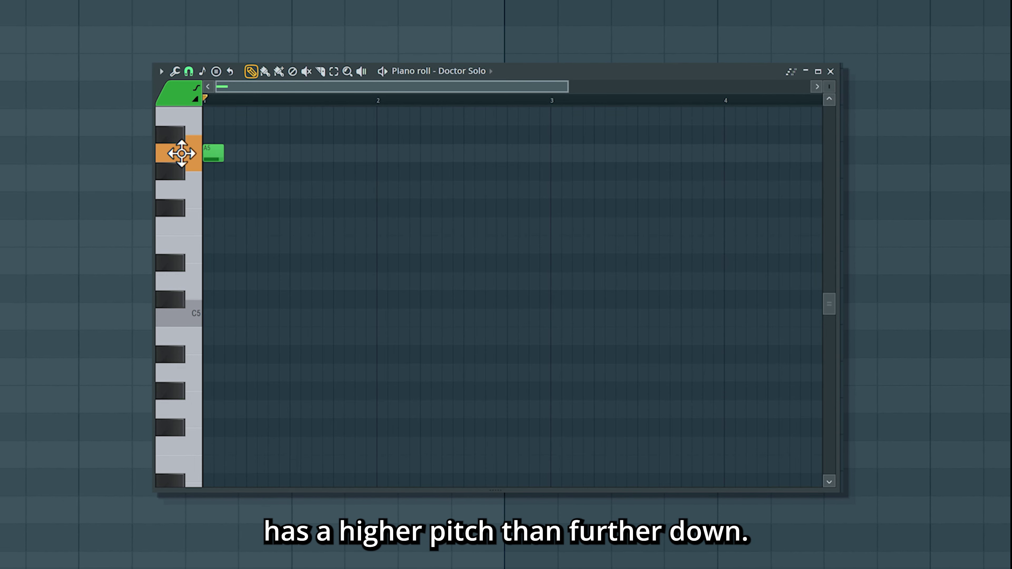
left_click_drag(182, 154, 166, 304)
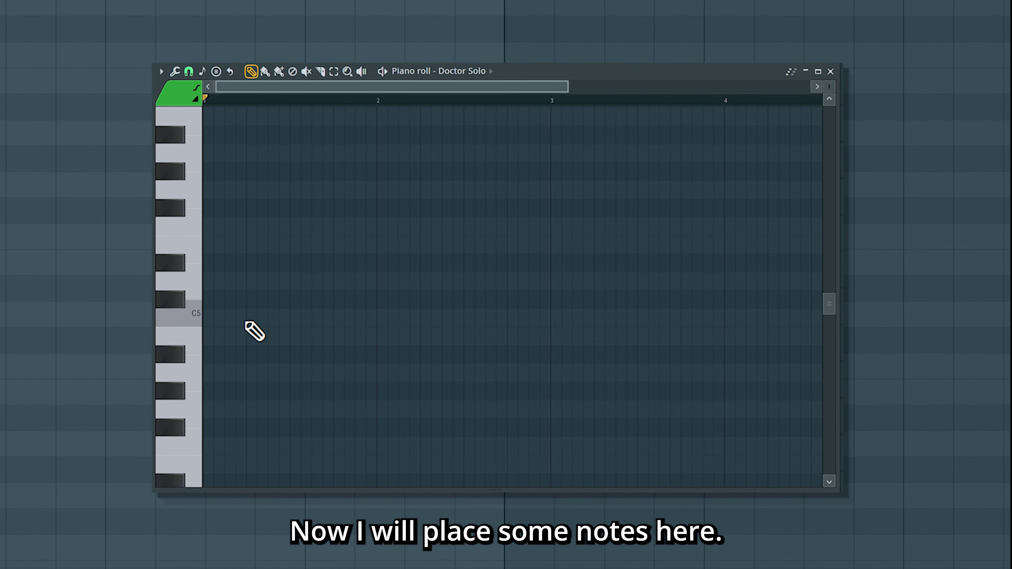
Place consecutive notes G4, C5, G5 and D#5 from the start of bar 1 and play them back.
left_click(222, 408)
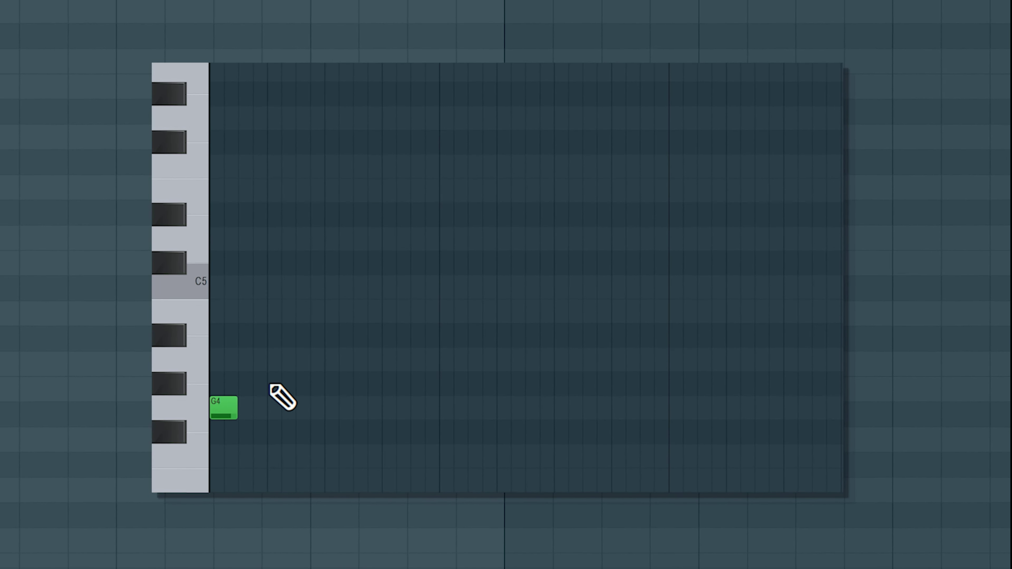
left_click(250, 286)
left_click(281, 119)
left_click_drag(317, 238, 310, 224)
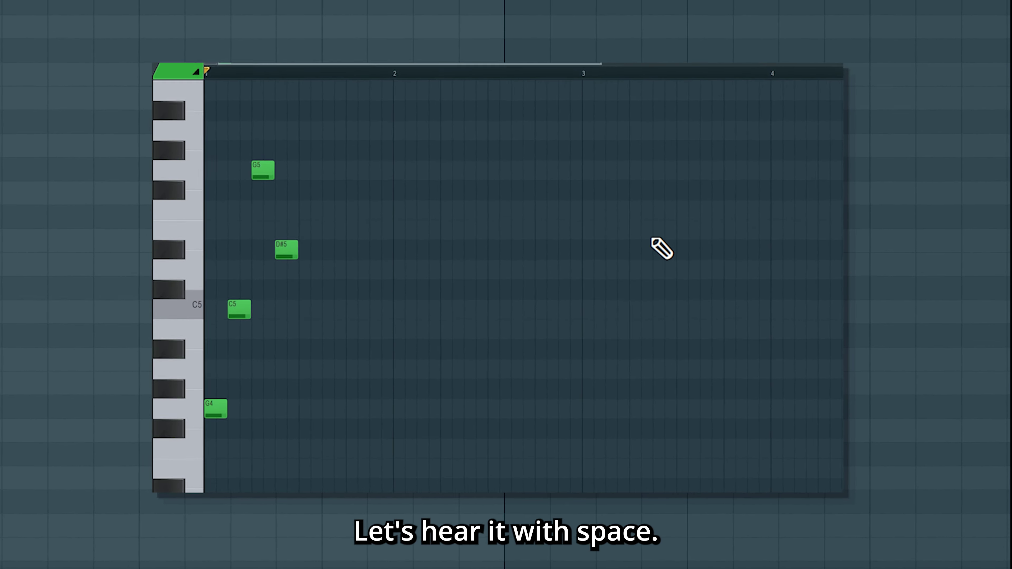
key("space")
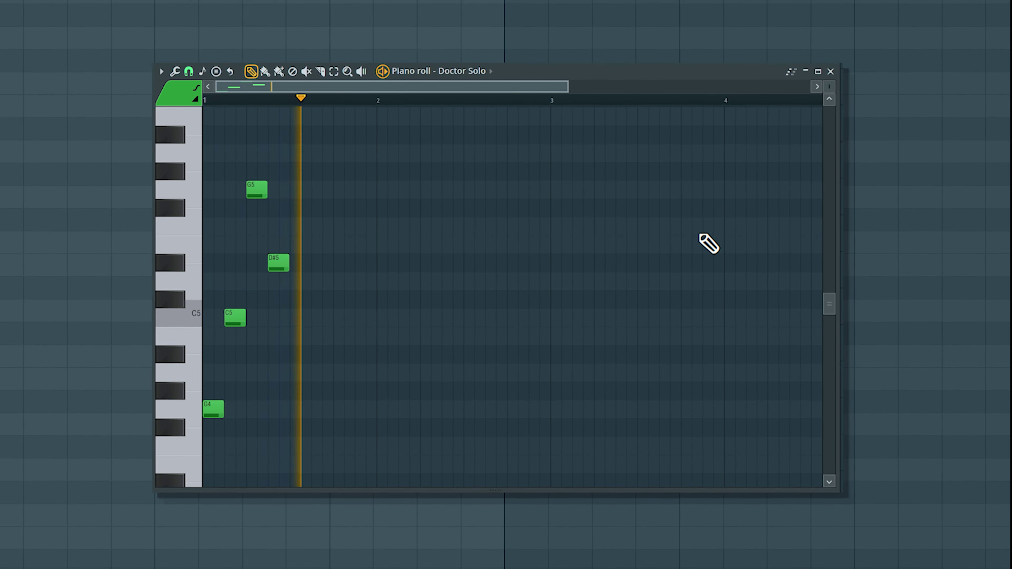
key("space")
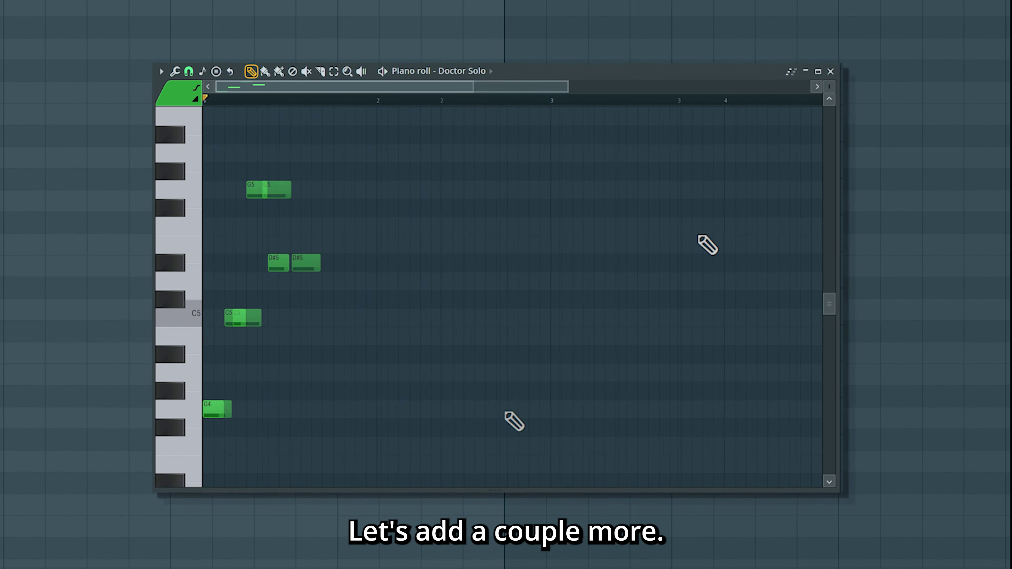
Add the notes G4, A#4 and C5 in bar 2 and play the melody back.
left_click(506, 409)
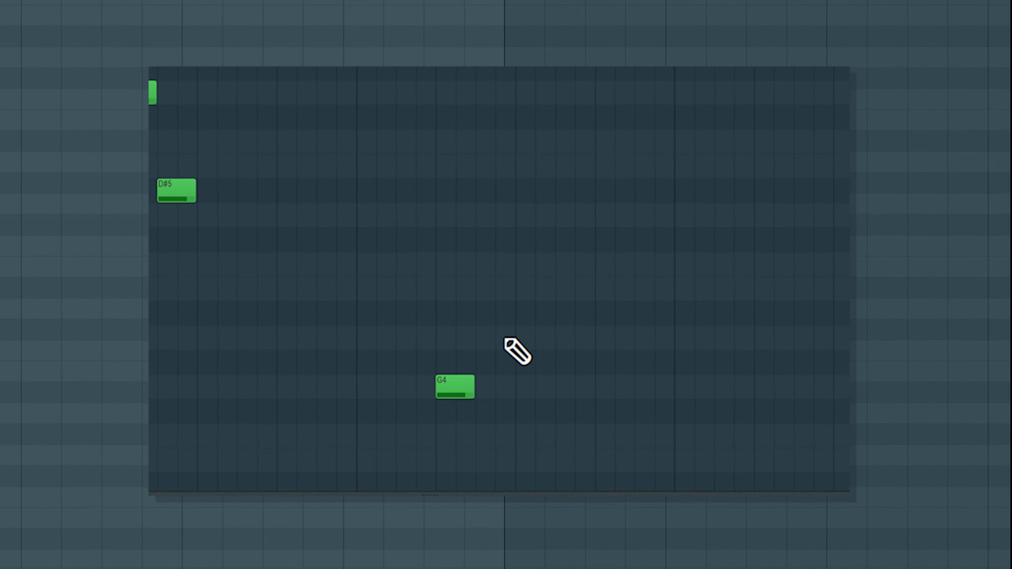
left_click(563, 354)
left_click(566, 275)
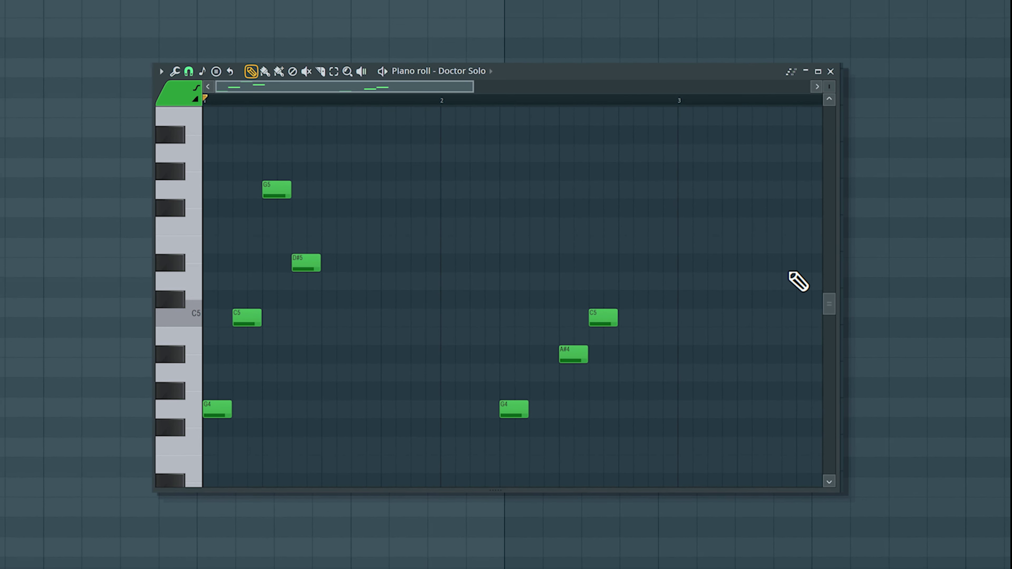
key("space")
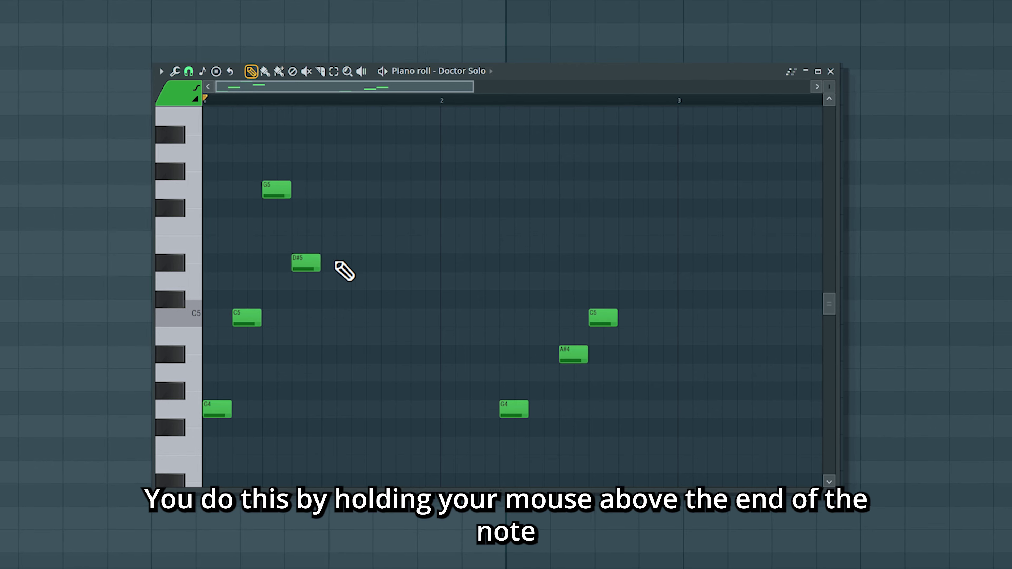
Lengthen the D#5 note to about five steps, shorten G5 and the first C5 to about one step each, and play the result.
left_click_drag(321, 266, 377, 275)
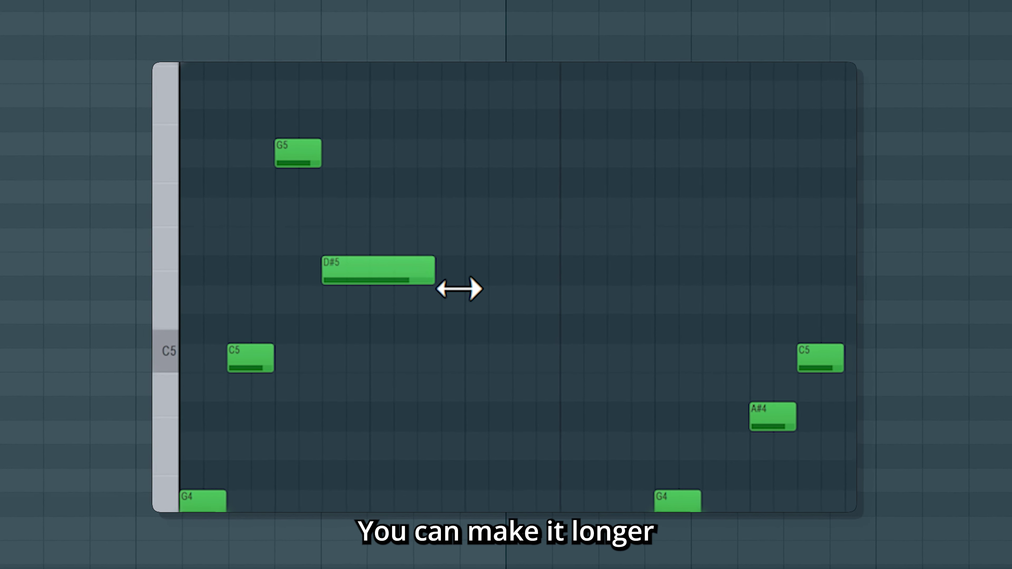
left_click_drag(459, 289, 456, 287)
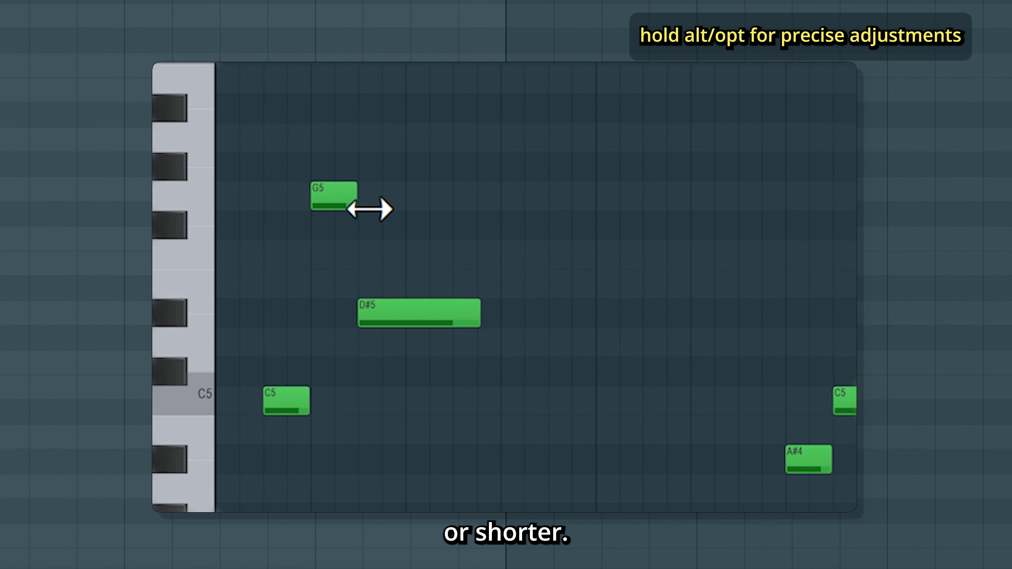
left_click_drag(369, 209, 350, 212)
left_click_drag(317, 404, 291, 413)
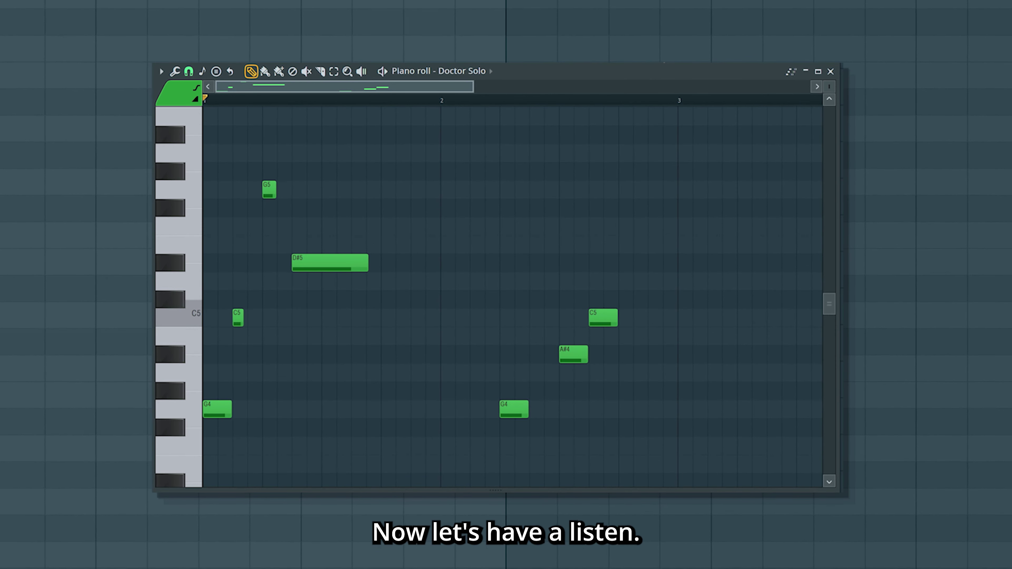
key("space")
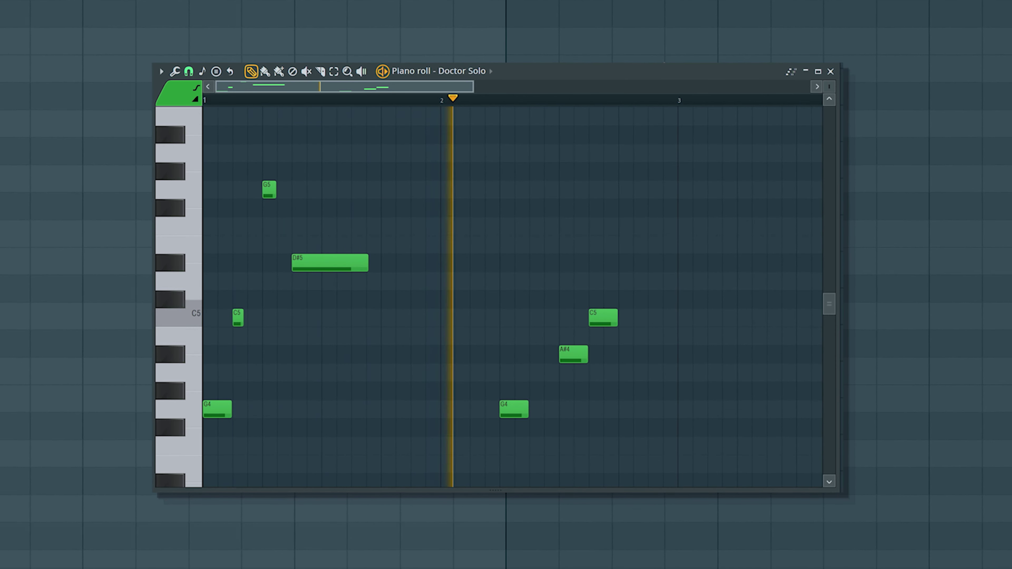
key("space")
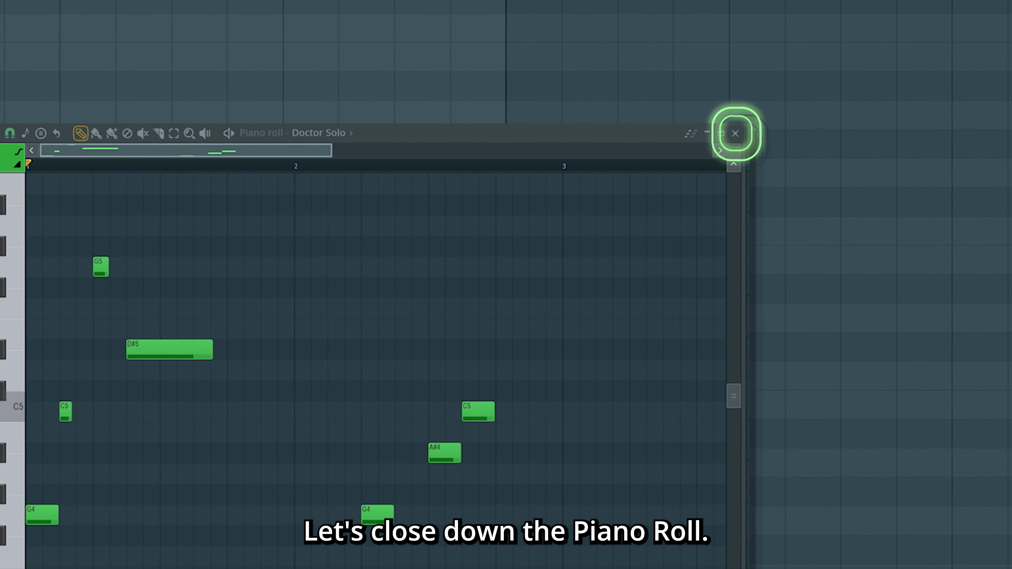
Close the piano roll and cut the melody notes from the Doctor Solo channel.
left_click(735, 134)
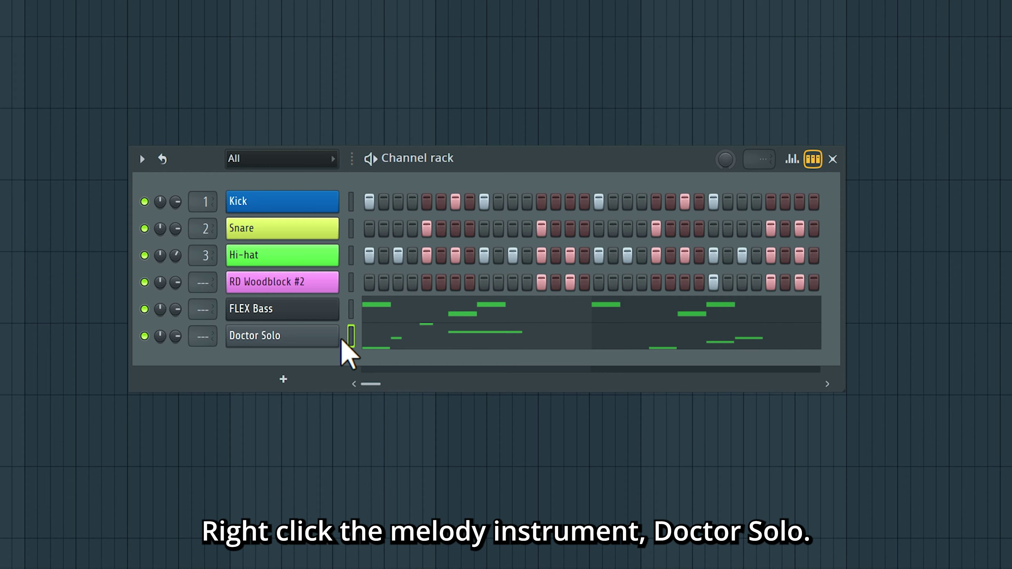
right_click(315, 338)
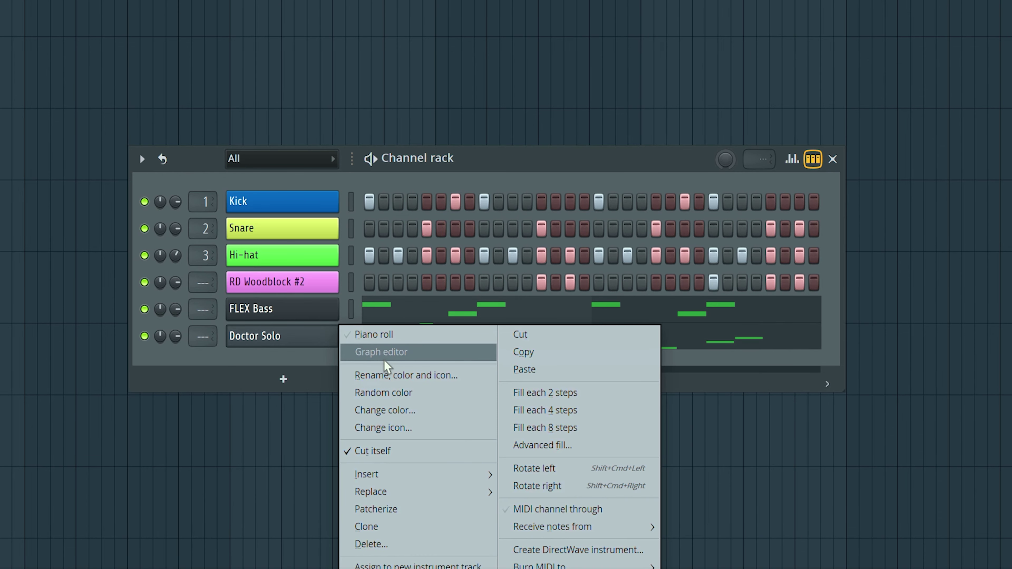
left_click(560, 336)
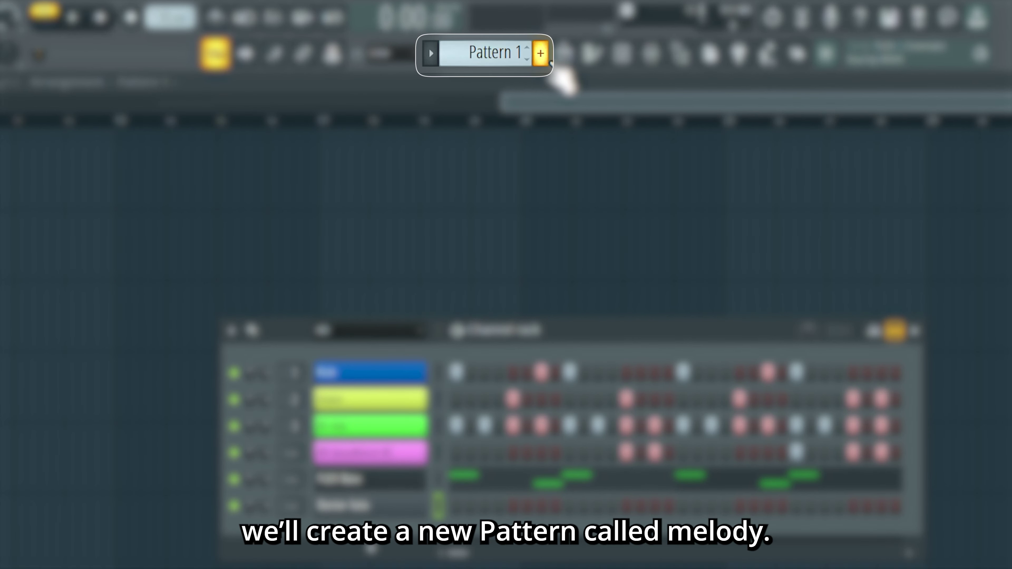
Create a new pattern named Melody.
left_click(519, 17)
type("Melody")
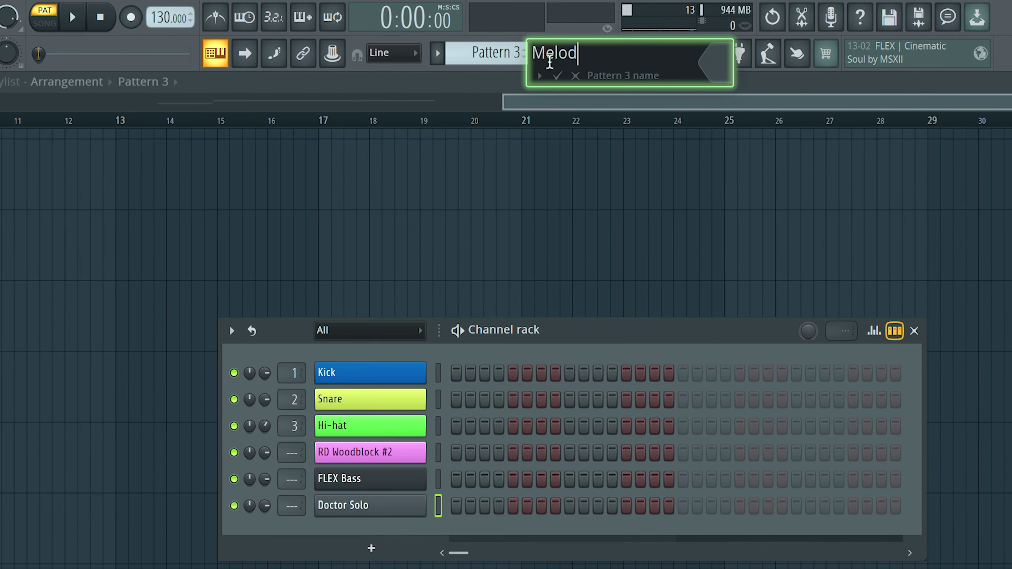
key("Return")
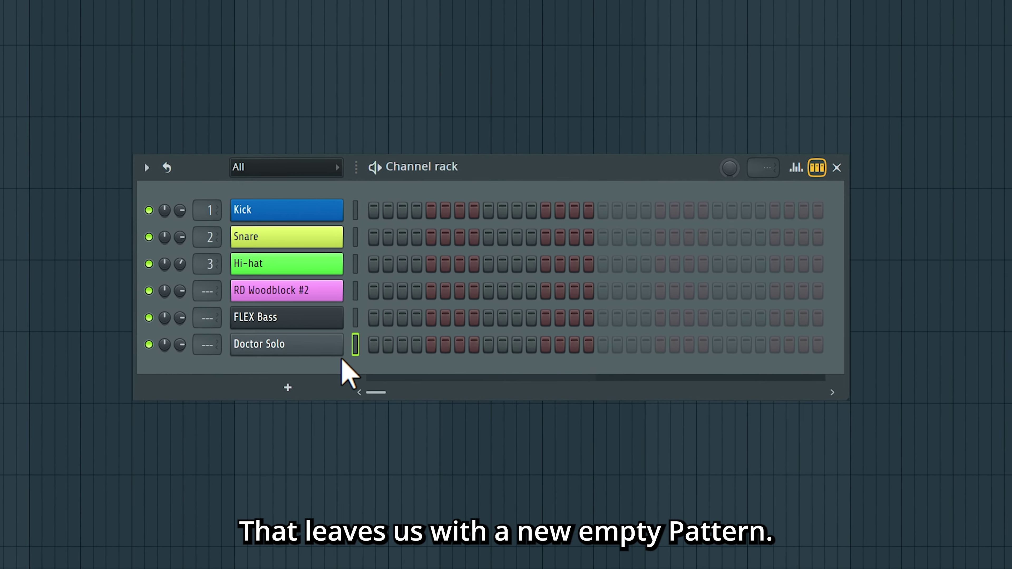
Paste the cut melody notes into the Doctor Solo channel of the Melody pattern and play the pattern back.
right_click(331, 338)
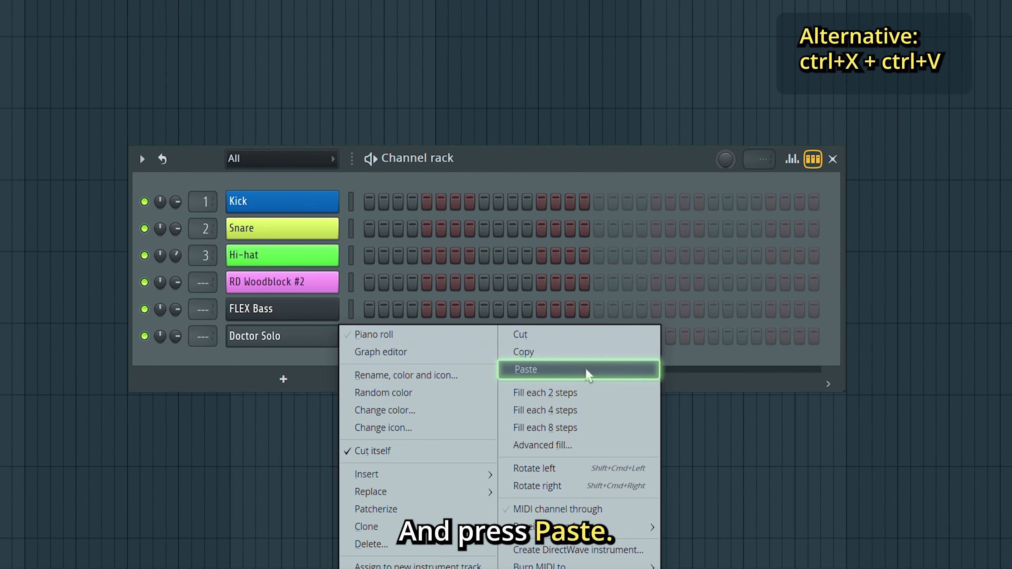
left_click(587, 368)
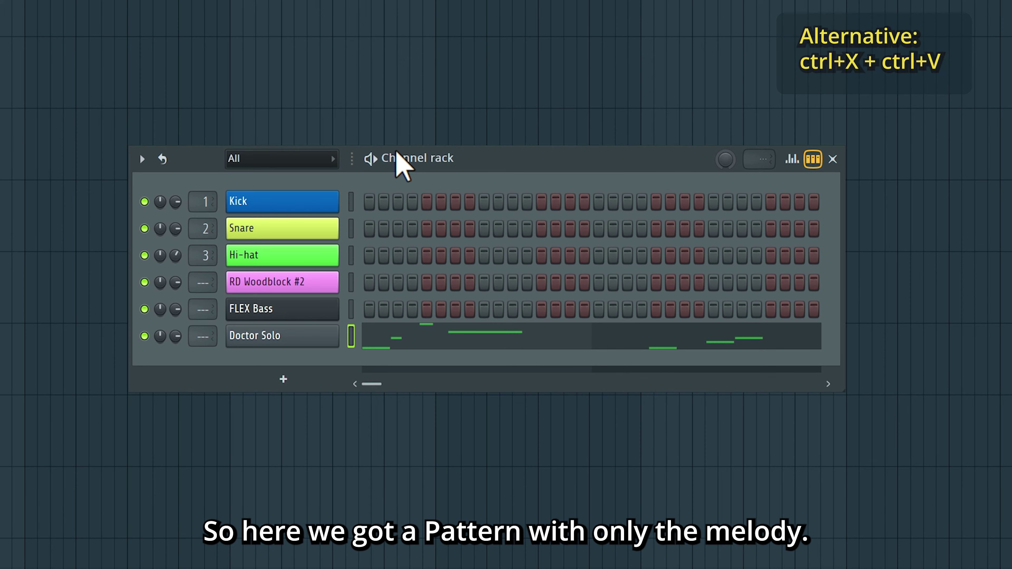
key("space")
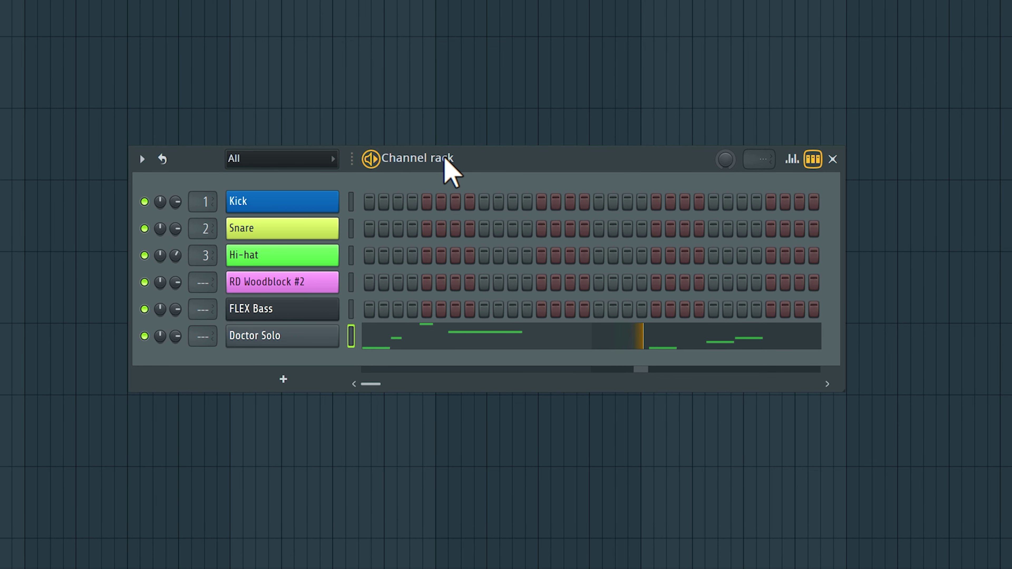
key("space")
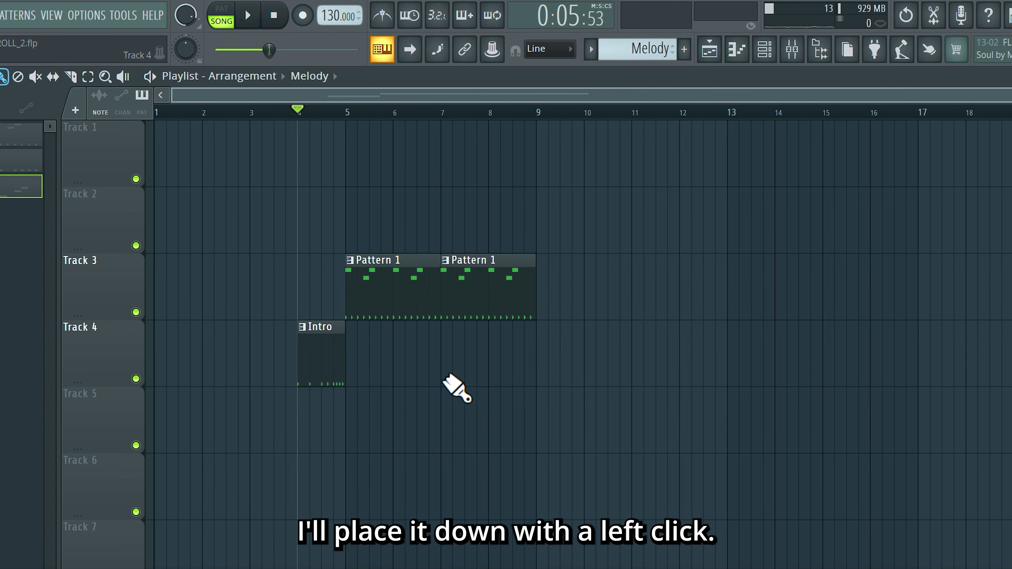
Place the Melody pattern on Track 4 at bar 7 of the playlist and play the song.
left_click(442, 366)
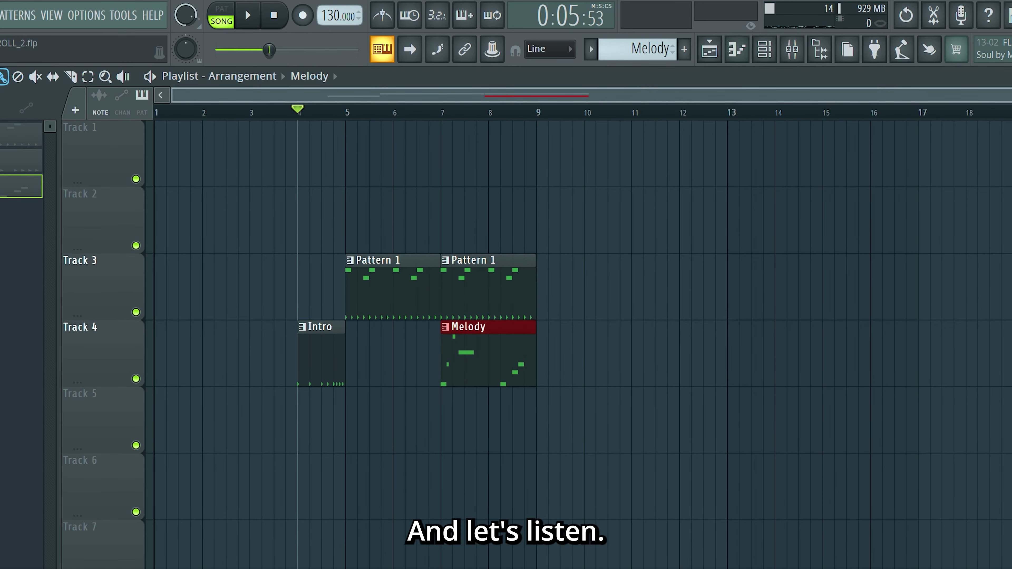
key("space")
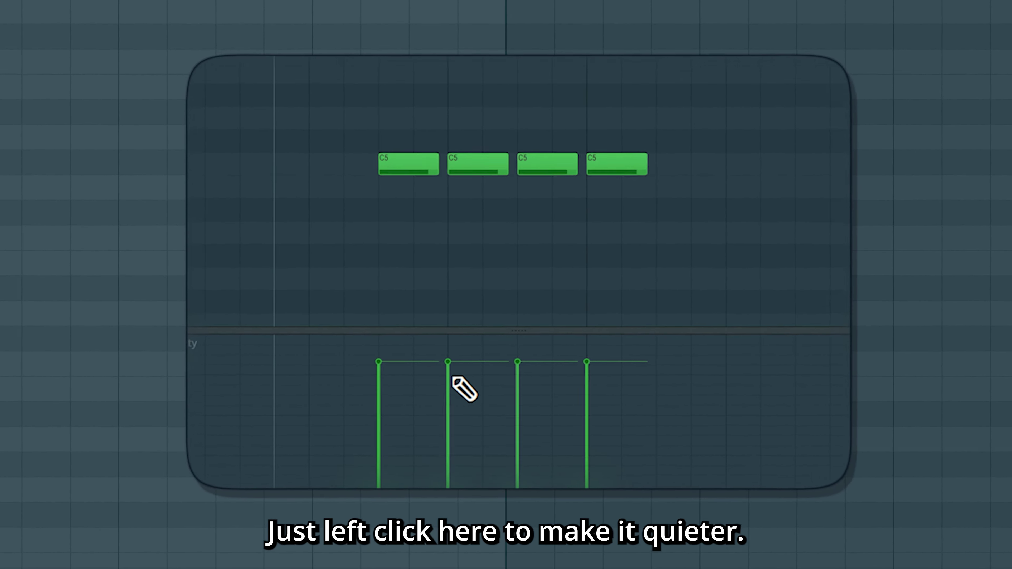
Lower the velocity of the second C5 note and reveal the hidden velocity lane below the piano roll's note grid.
left_click(459, 443)
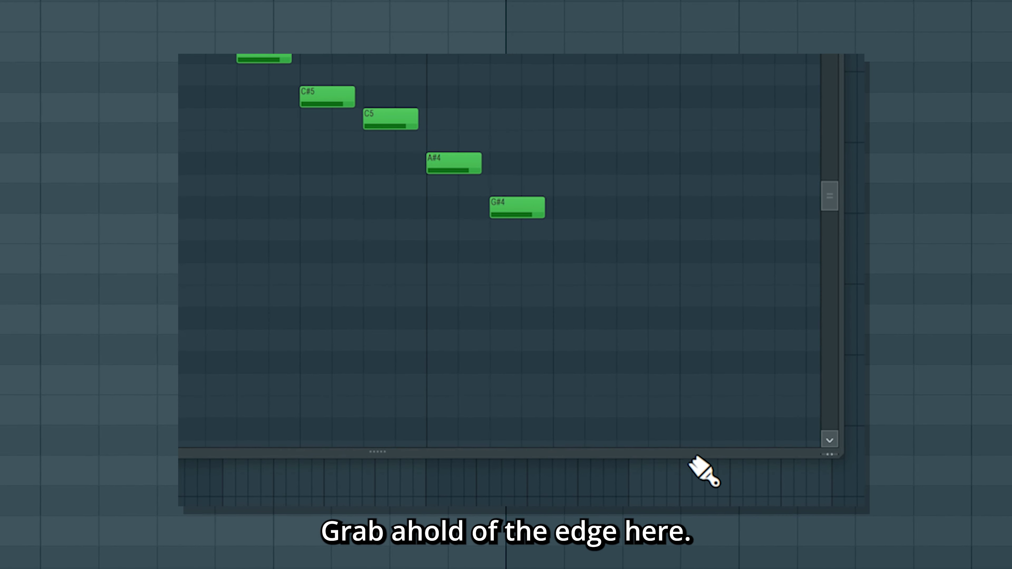
left_click_drag(698, 463, 682, 393)
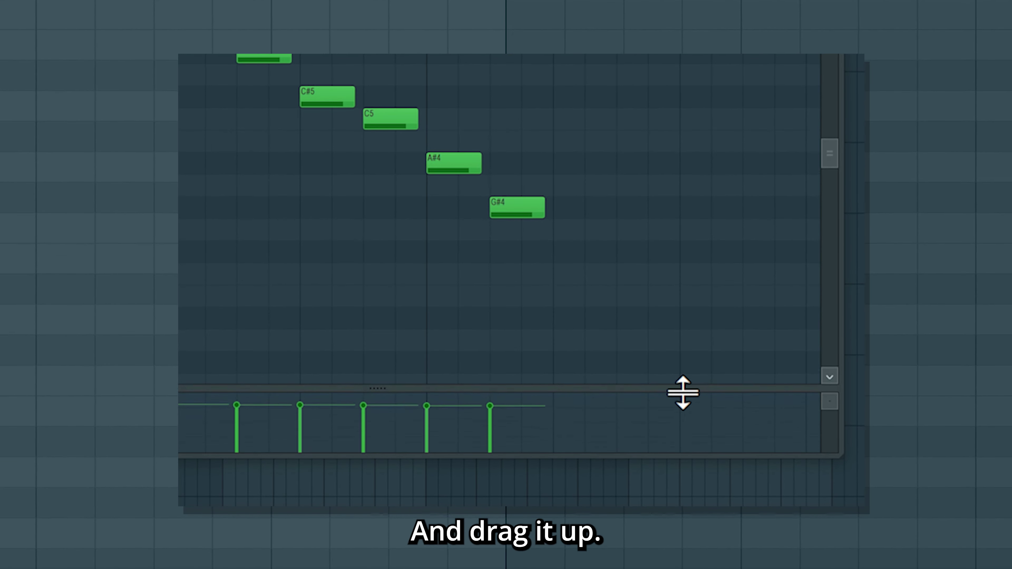
left_click(414, 468)
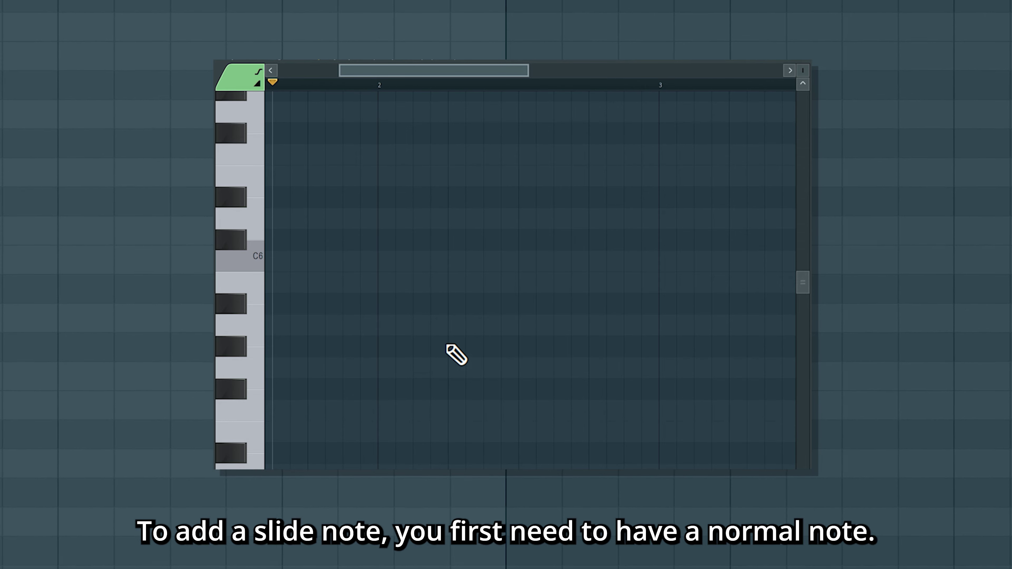
Add a normal note at the start of bar 2 in the empty piano roll as the base for a slide note.
left_click(381, 267)
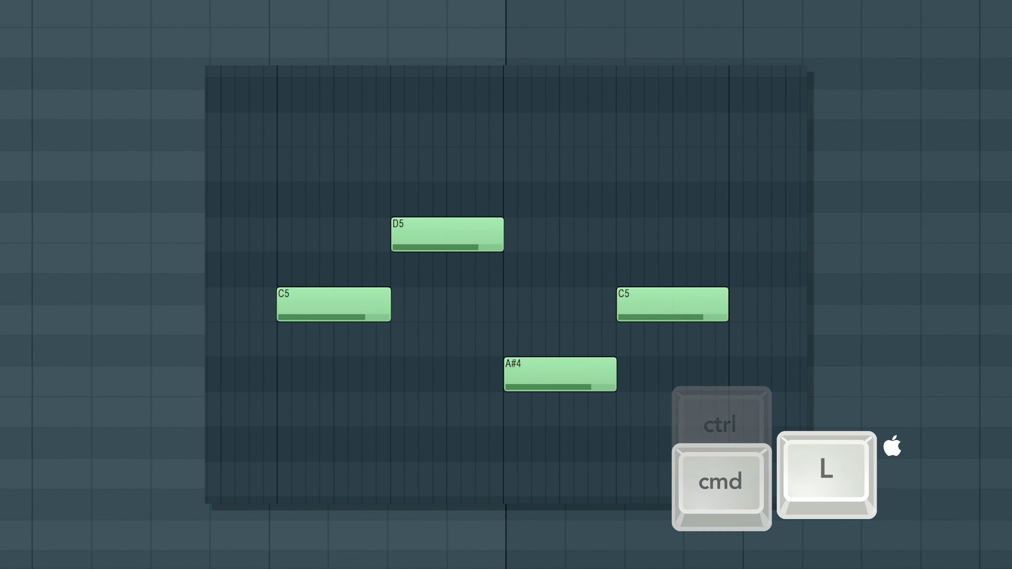
Display the piano roll's built-in tools and scripts for editing the notes.
left_click(217, 74)
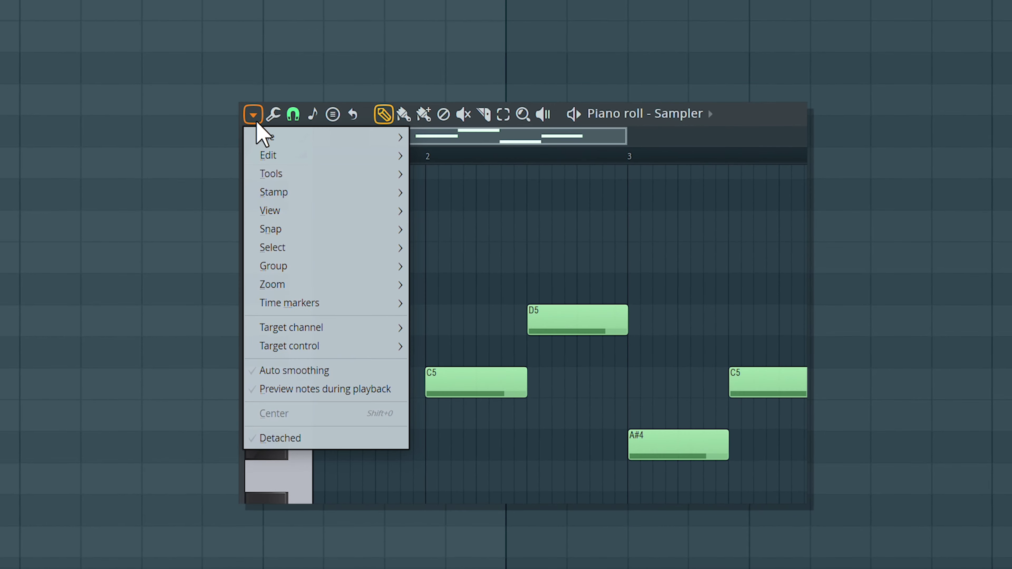
mouse_move(291, 136)
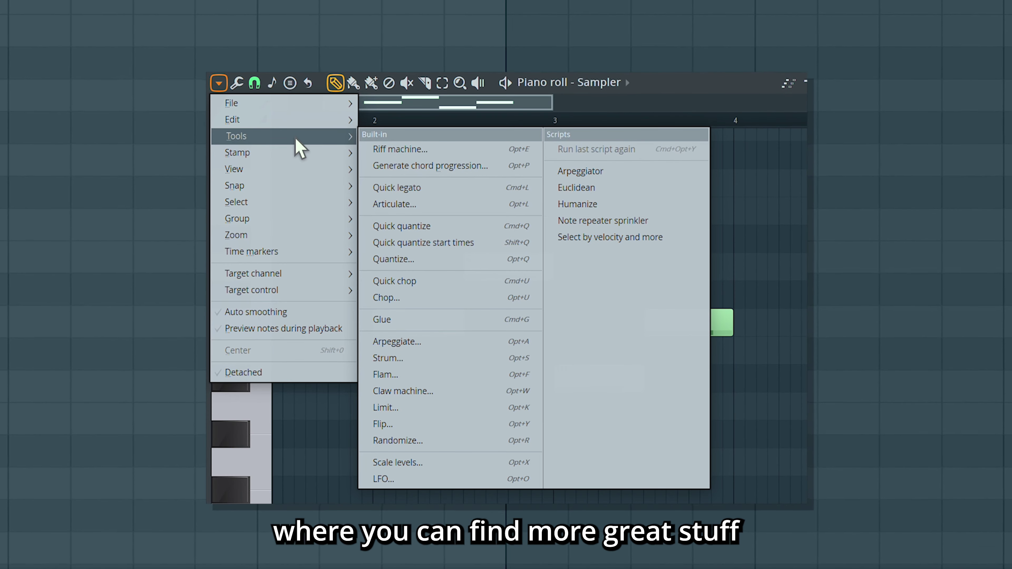